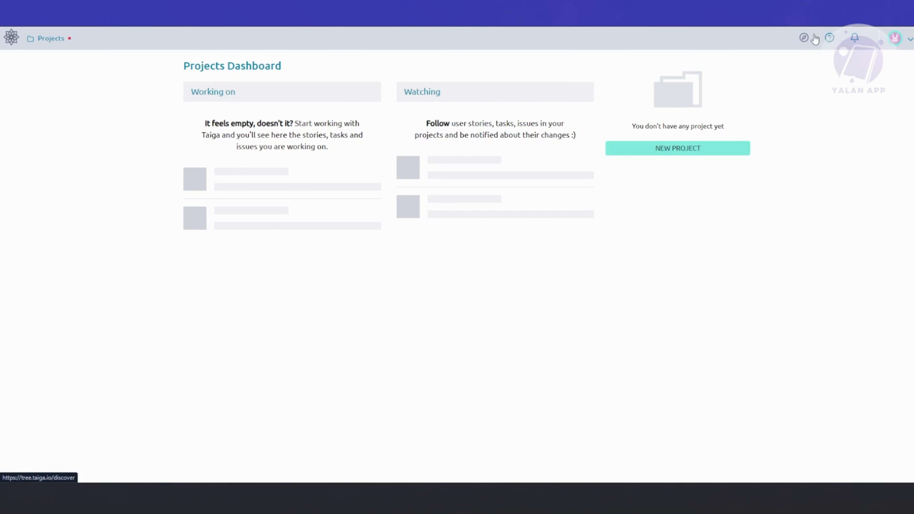
Step: Open the Paid Plans and Account settings pages from the profile options, each in a new browser tab
{"action": "mouse_move", "coordinate": [829, 38]}
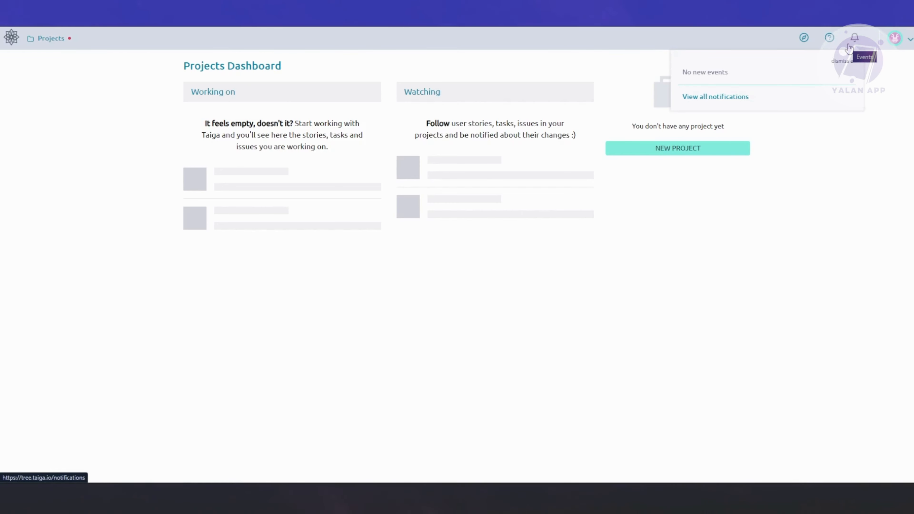
{"action": "mouse_move", "coordinate": [895, 41]}
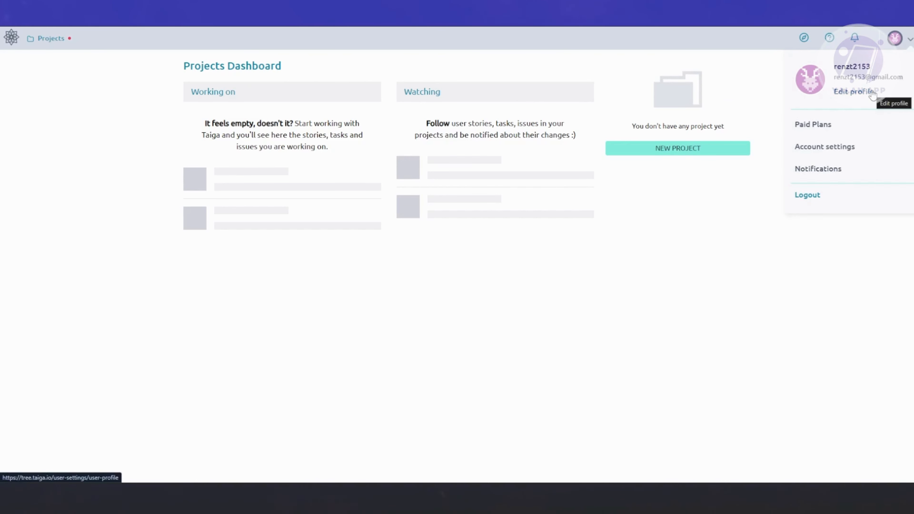
{"action": "right_click", "coordinate": [813, 125]}
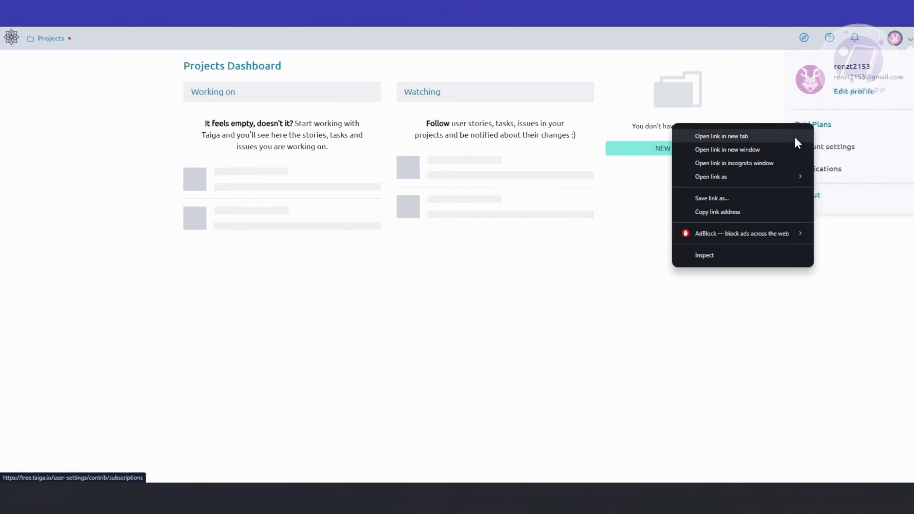
{"action": "left_click", "coordinate": [795, 138]}
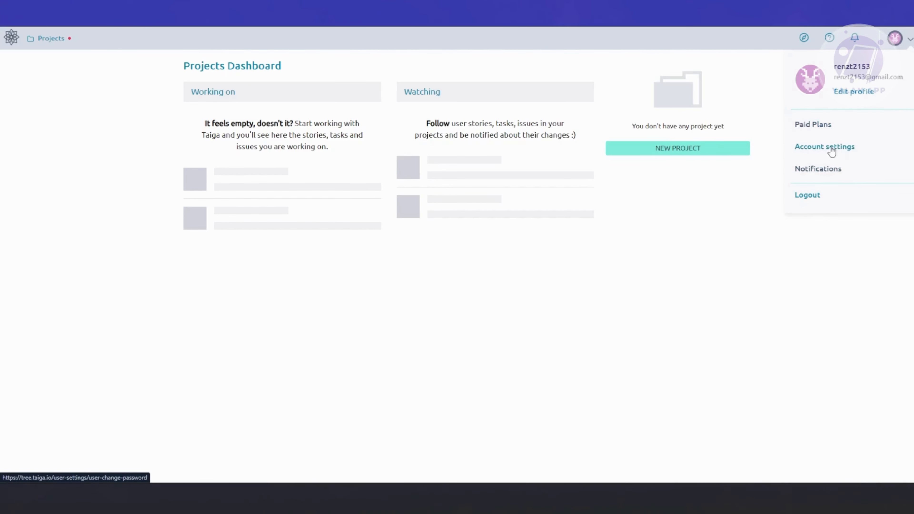
{"action": "right_click", "coordinate": [831, 151]}
{"action": "left_click", "coordinate": [814, 158]}
{"action": "right_click", "coordinate": [826, 170]}
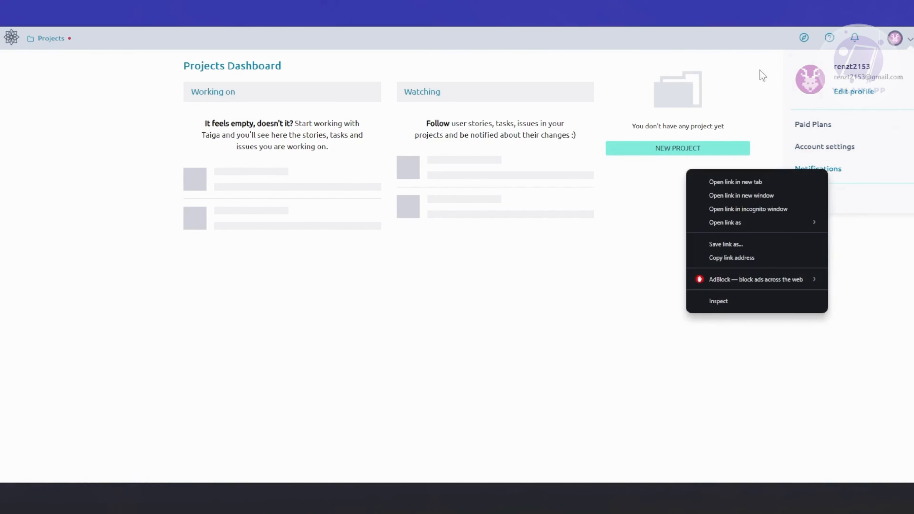
Step: Review the members and plan management section on the paid plans page, and dismiss the site's notification permission request
{"action": "left_click", "coordinate": [201, 14]}
{"action": "left_click", "coordinate": [200, 14]}
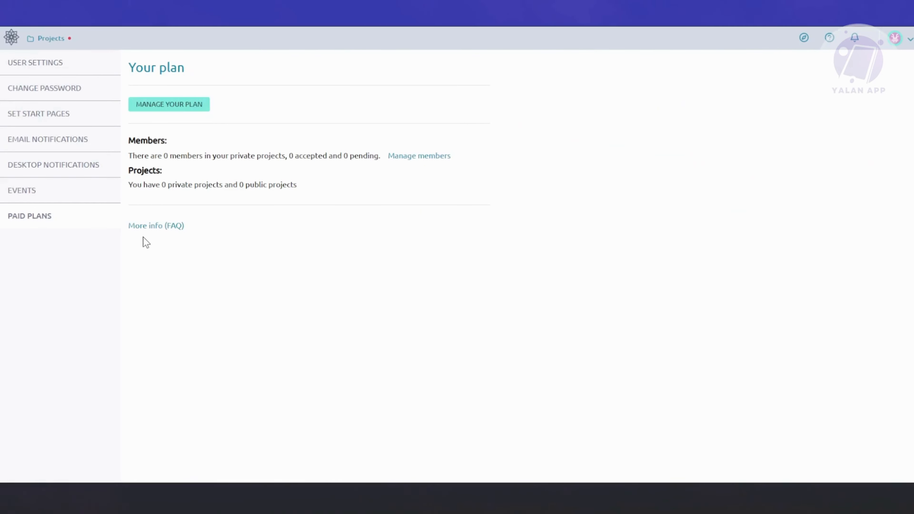
{"action": "left_click_drag", "start_coordinate": [130, 143], "coordinate": [454, 151]}
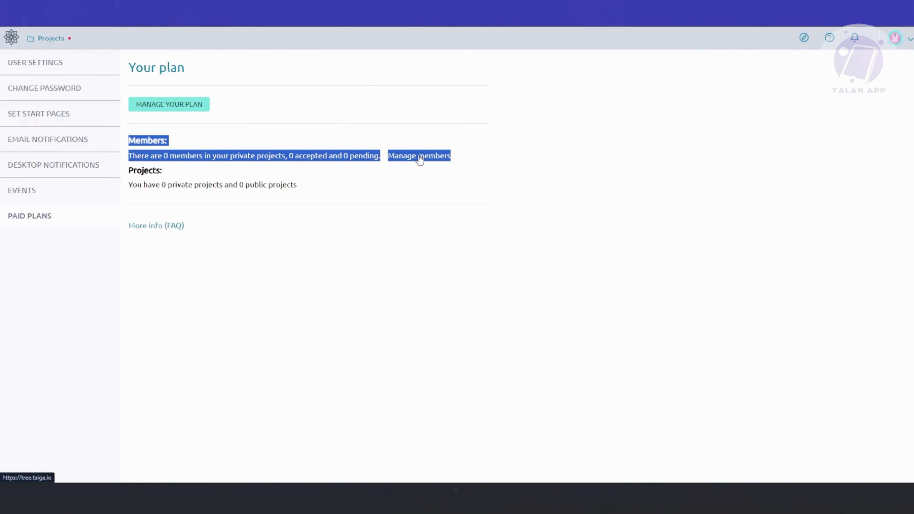
{"action": "left_click", "coordinate": [159, 108]}
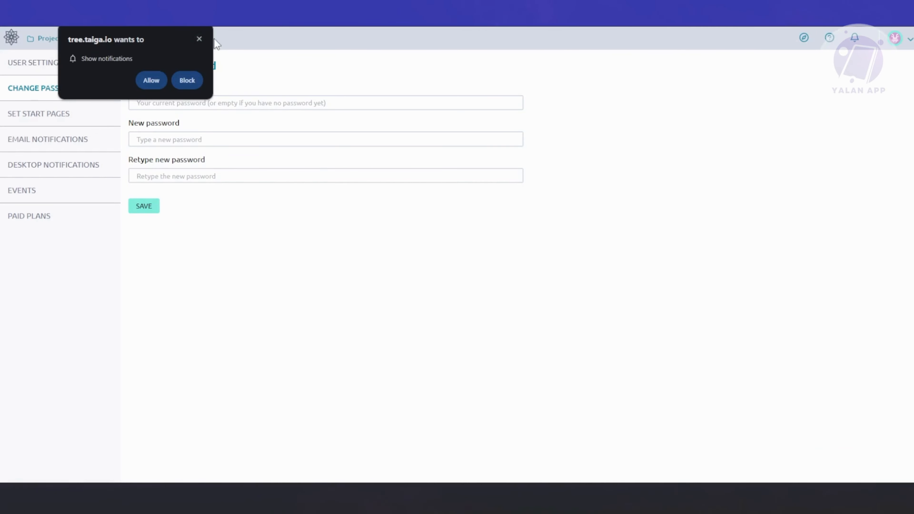
{"action": "left_click", "coordinate": [199, 38]}
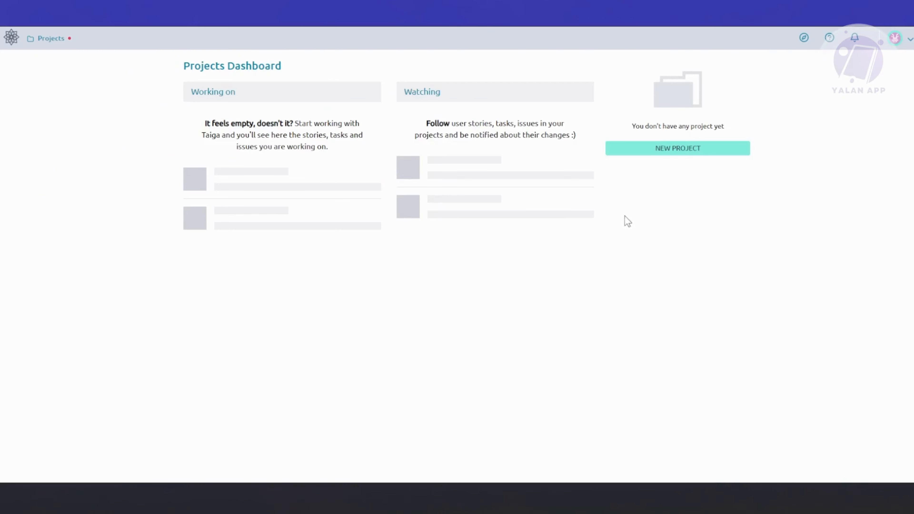
Step: Start a new project from the Kanban template and name it TEST PROJECT
{"action": "left_click", "coordinate": [677, 154]}
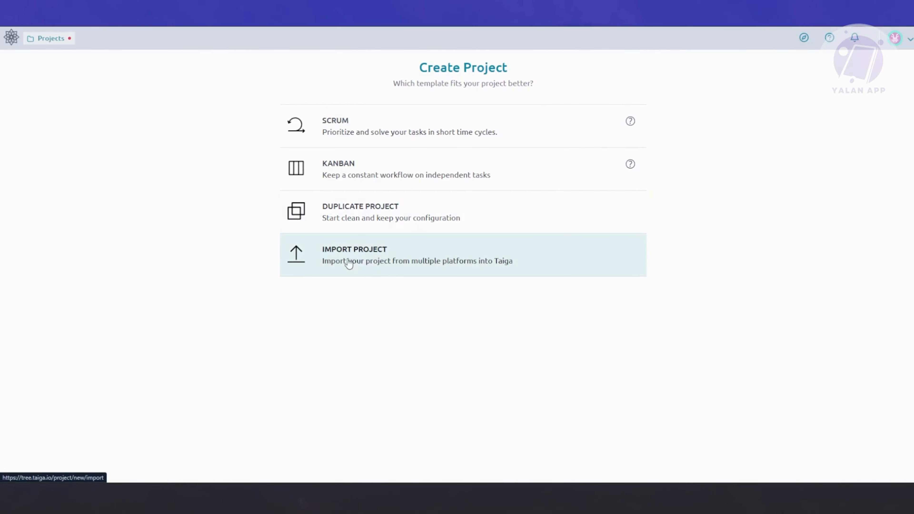
{"action": "left_click", "coordinate": [367, 176]}
{"action": "left_click", "coordinate": [388, 125]}
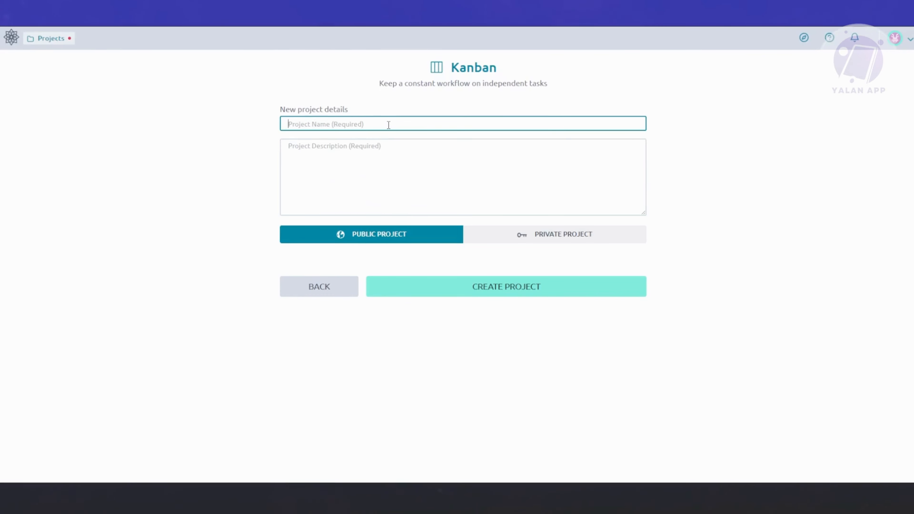
{"action": "type", "text": "TEST PROJECT"}
Step: Reuse the project name TEST PROJECT as the description and create it as a private project
{"action": "key", "text": "ctrl+a"}
{"action": "key", "text": "ctrl+c"}
{"action": "left_click", "coordinate": [403, 183]}
{"action": "key", "text": "ctrl+v"}
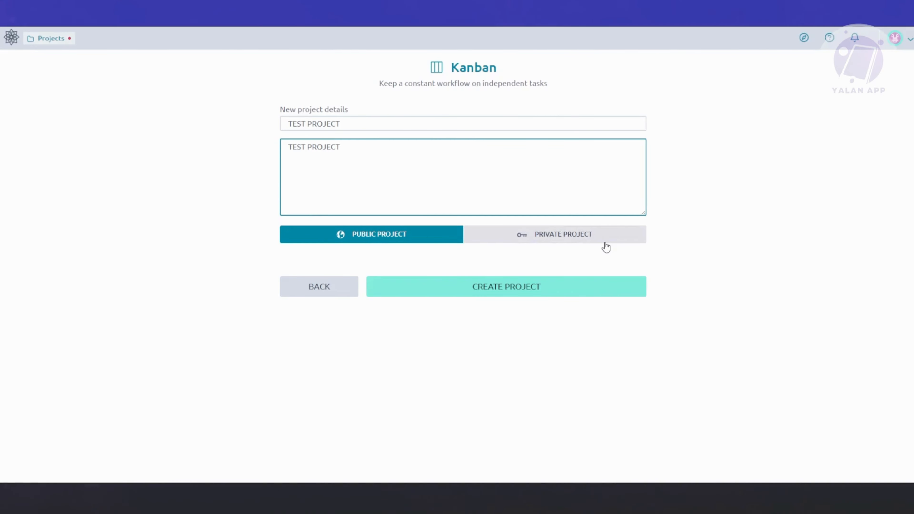
{"action": "left_click", "coordinate": [496, 237]}
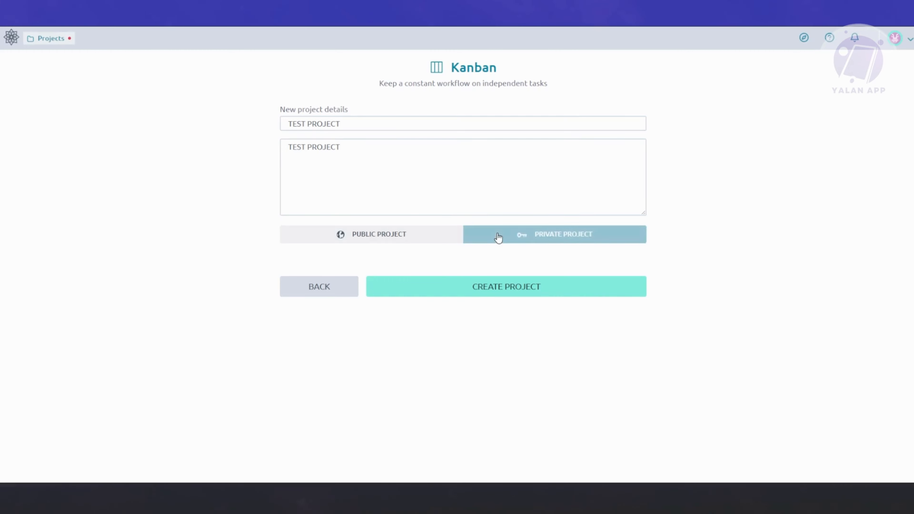
{"action": "left_click", "coordinate": [470, 287]}
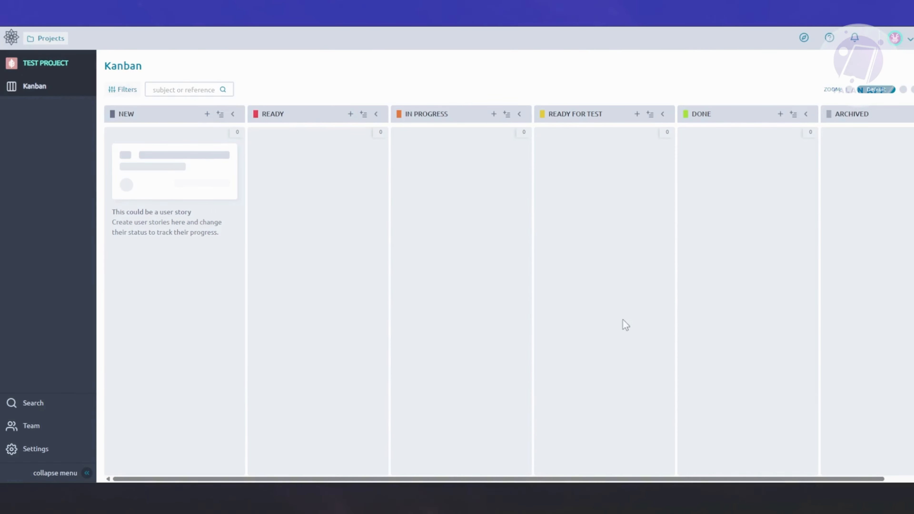
Step: Try the Kanban board's zoom levels up to Expanded, and set the board to the compact level
{"action": "left_click", "coordinate": [850, 90]}
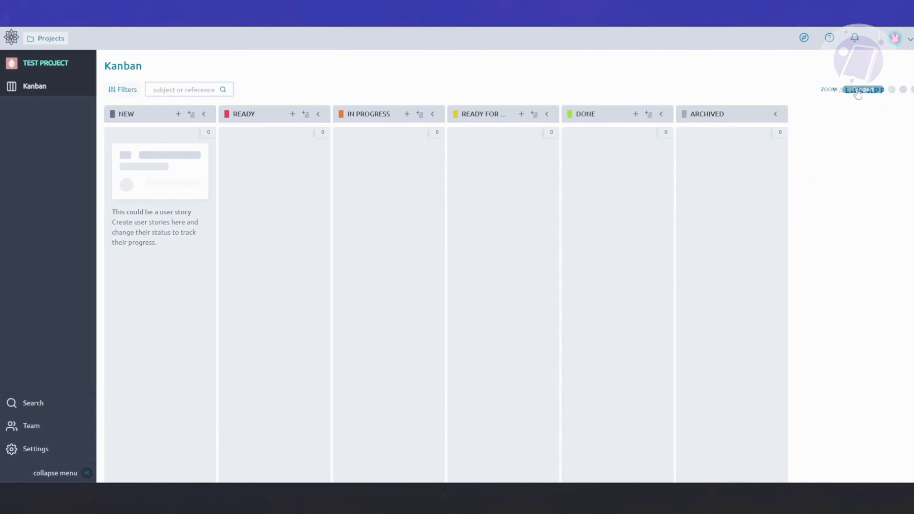
{"action": "left_click", "coordinate": [891, 89]}
{"action": "left_click", "coordinate": [903, 90]}
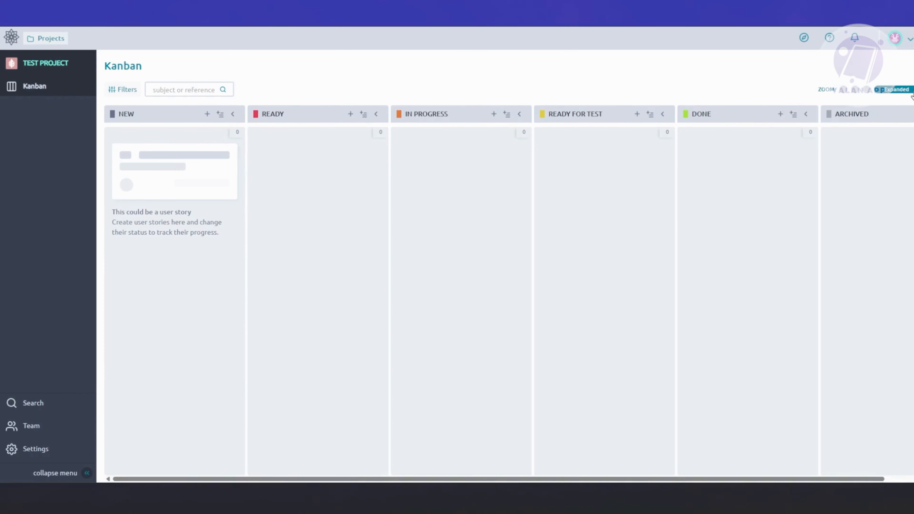
{"action": "left_click", "coordinate": [847, 90]}
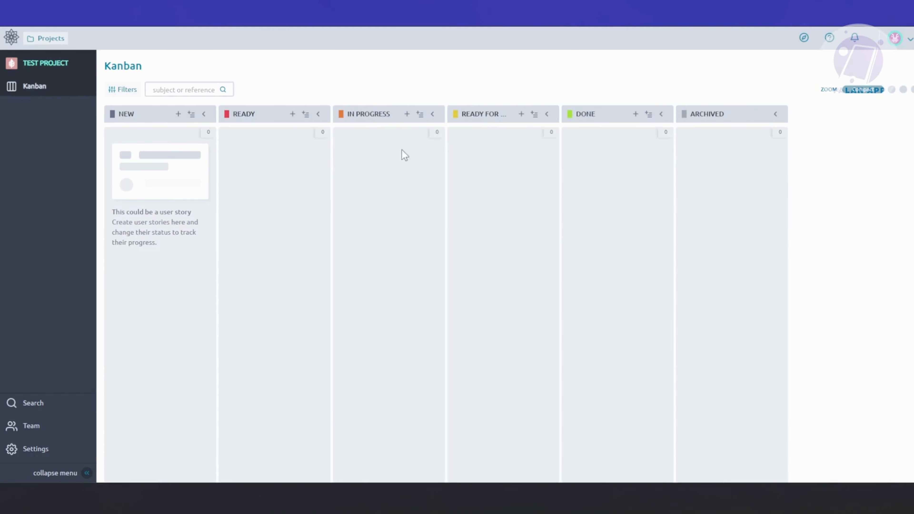
Step: Bulk insert two user stories, NEW PROJECT and RESEARCH, at the bottom of the New status
{"action": "left_click", "coordinate": [192, 114]}
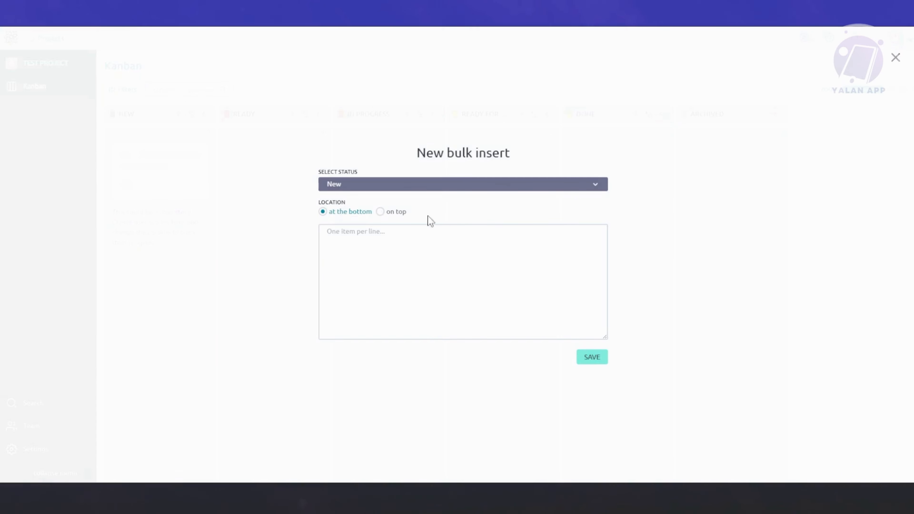
{"action": "left_click", "coordinate": [350, 186]}
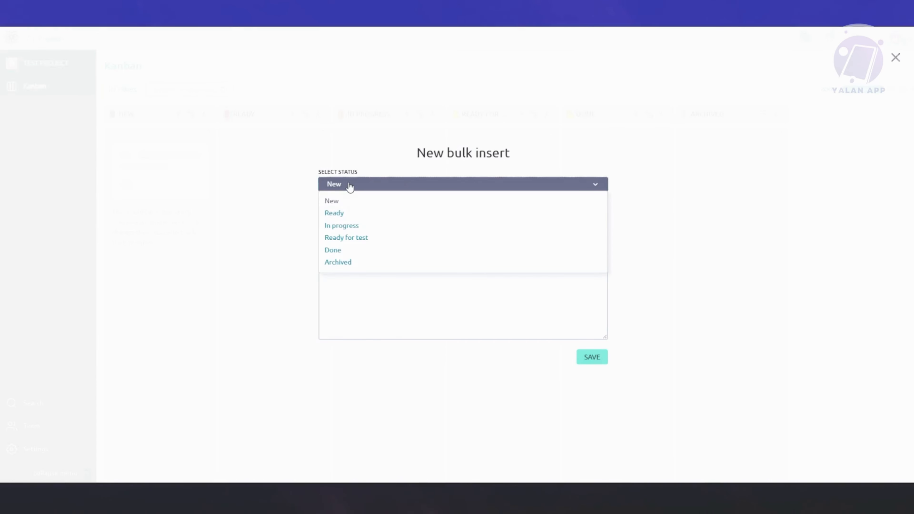
{"action": "left_click", "coordinate": [693, 110]}
{"action": "left_click", "coordinate": [357, 238]}
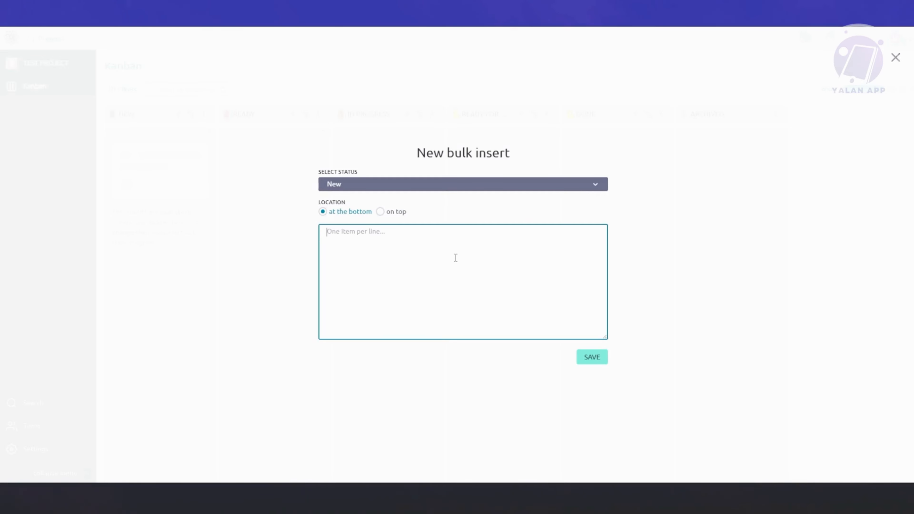
{"action": "type", "text": "NEW PROIJECT"}
{"action": "key", "text": "BackSpace"}
{"action": "key", "text": "Right"}
{"action": "key", "text": "Right"}
{"action": "key", "text": "Return"}
{"action": "type", "text": "RESEARCH"}
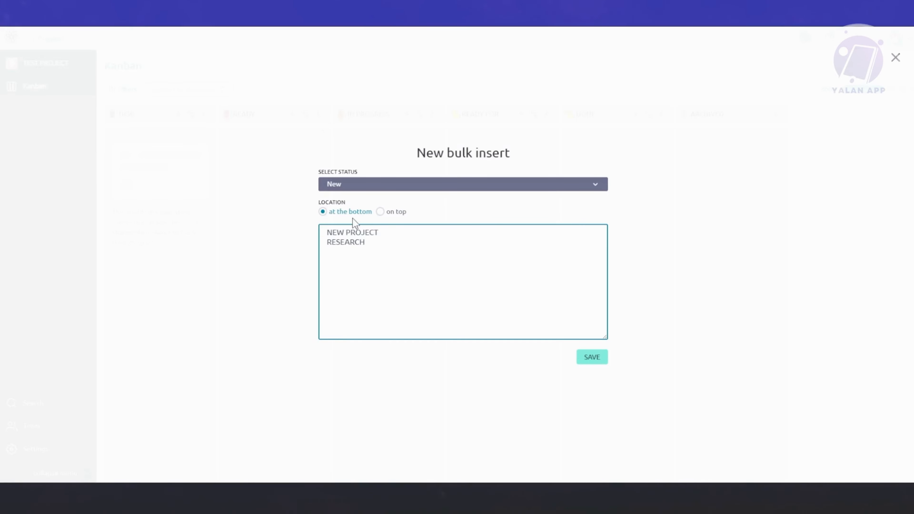
{"action": "left_click", "coordinate": [592, 357]}
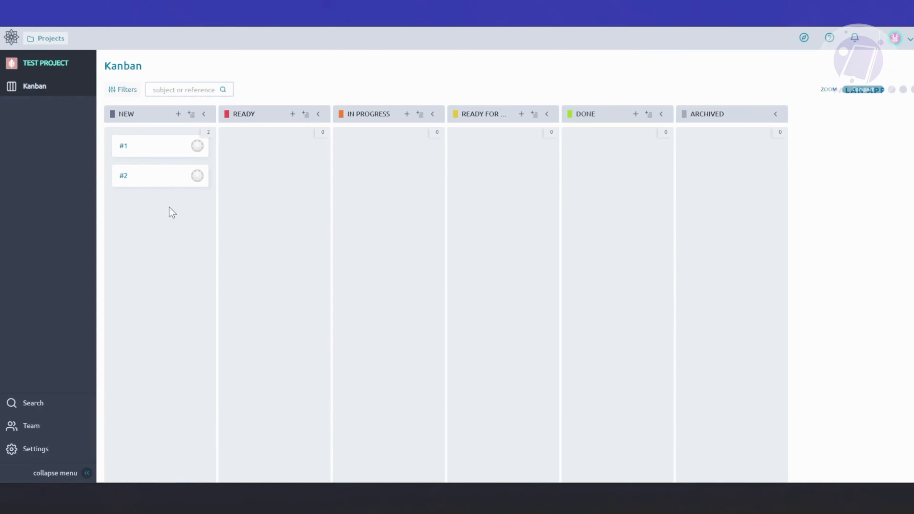
Step: Move story #2 from the New column to Ready and return it to New
{"action": "left_click_drag", "start_coordinate": [159, 176], "coordinate": [278, 179]}
{"action": "left_click_drag", "start_coordinate": [264, 149], "coordinate": [126, 176]}
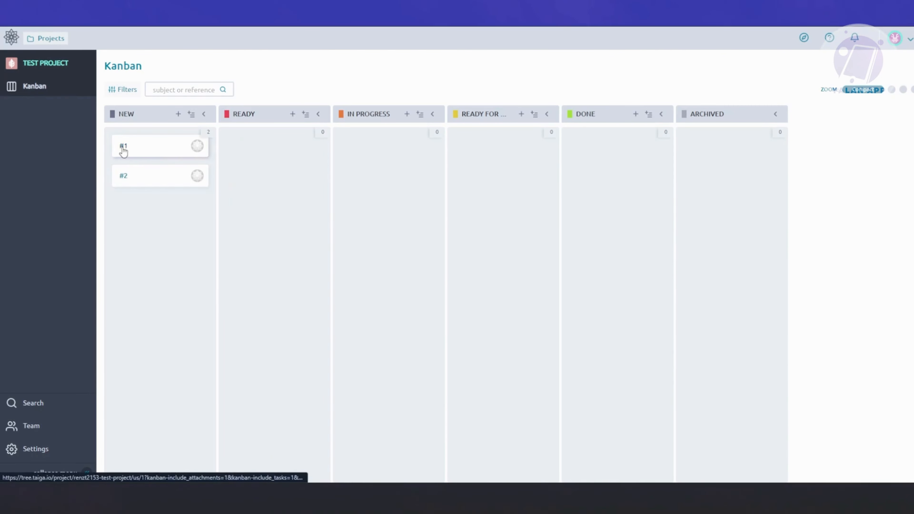
Step: Open user story #1 and bring up its title and description for editing
{"action": "left_click", "coordinate": [124, 150]}
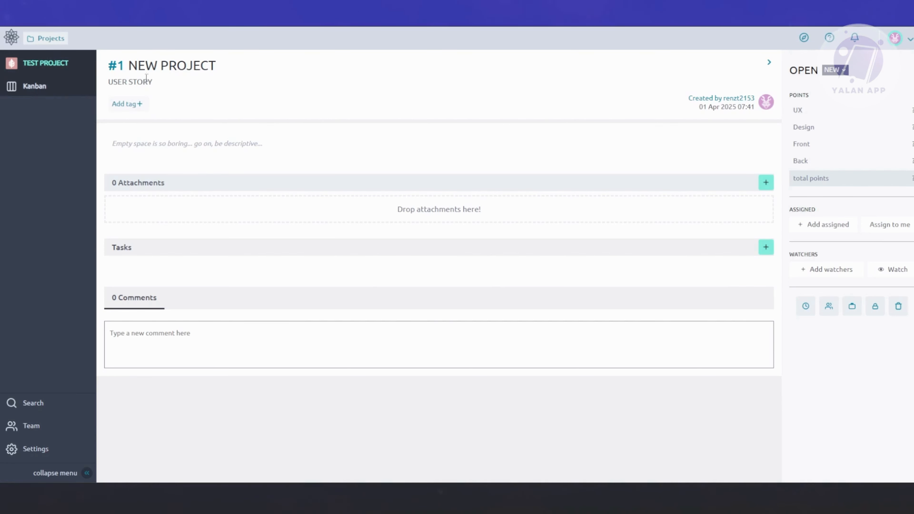
{"action": "left_click", "coordinate": [223, 66]}
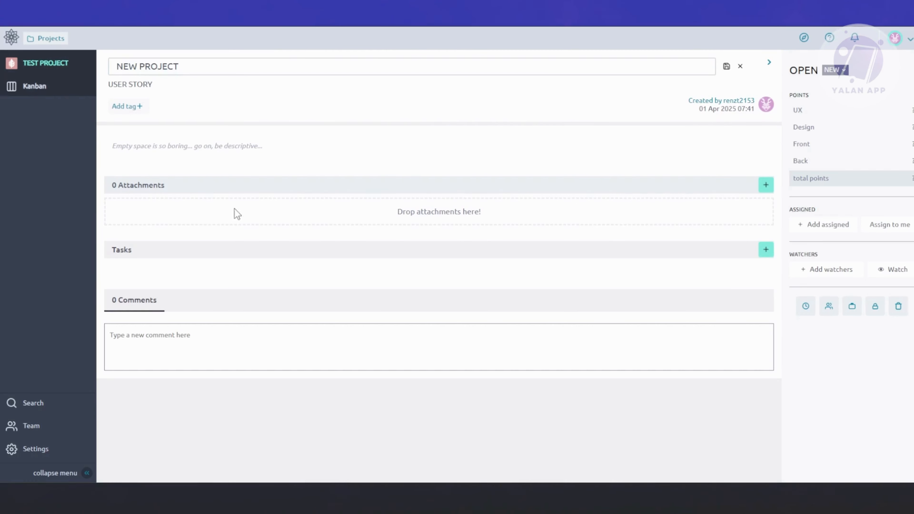
{"action": "left_click", "coordinate": [188, 151]}
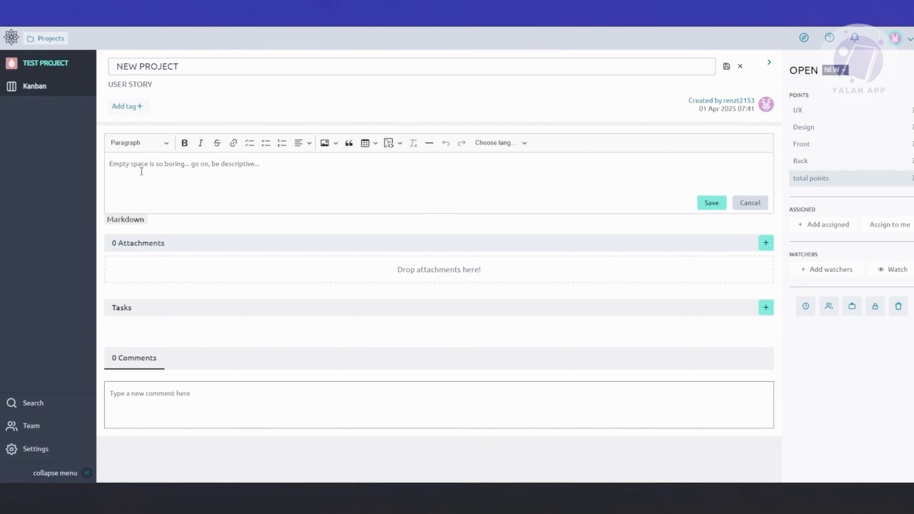
{"action": "left_click", "coordinate": [126, 164]}
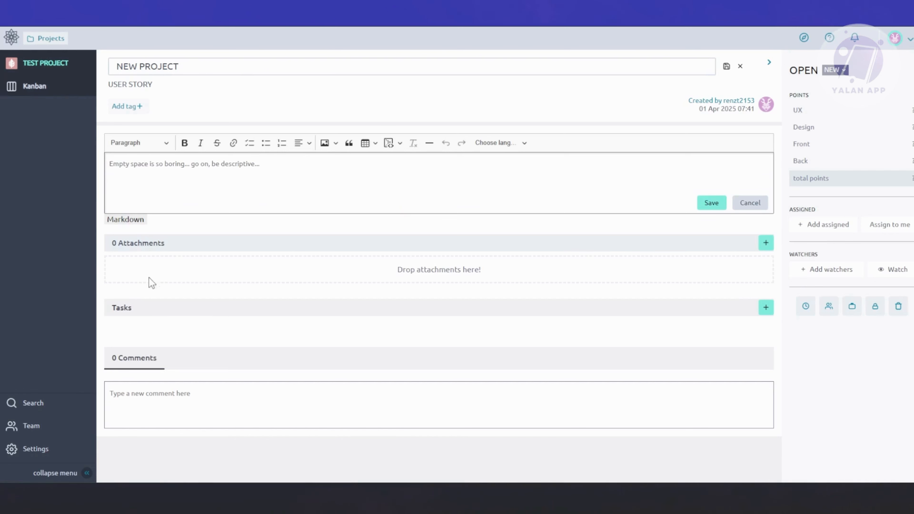
{"action": "left_click", "coordinate": [127, 315]}
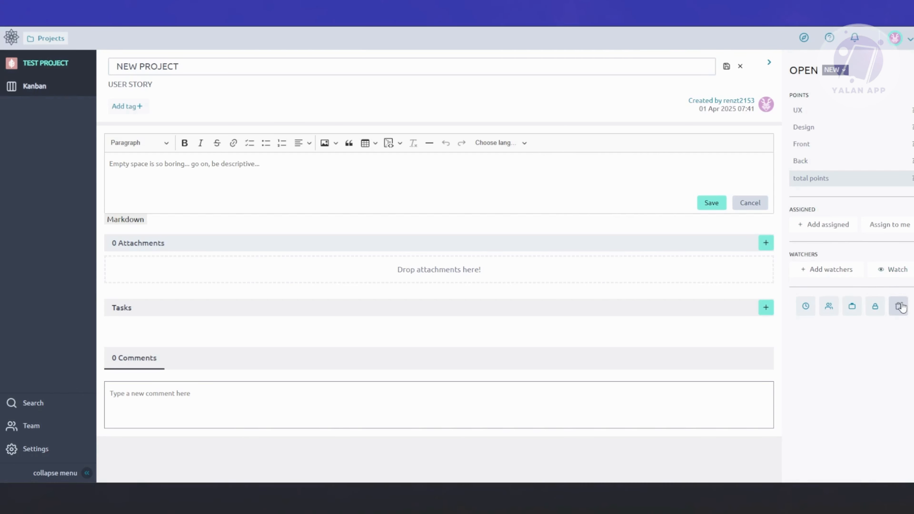
Step: Open and dismiss the story's blocking form, and toggle its client and team requirement flags on and off
{"action": "left_click", "coordinate": [875, 310]}
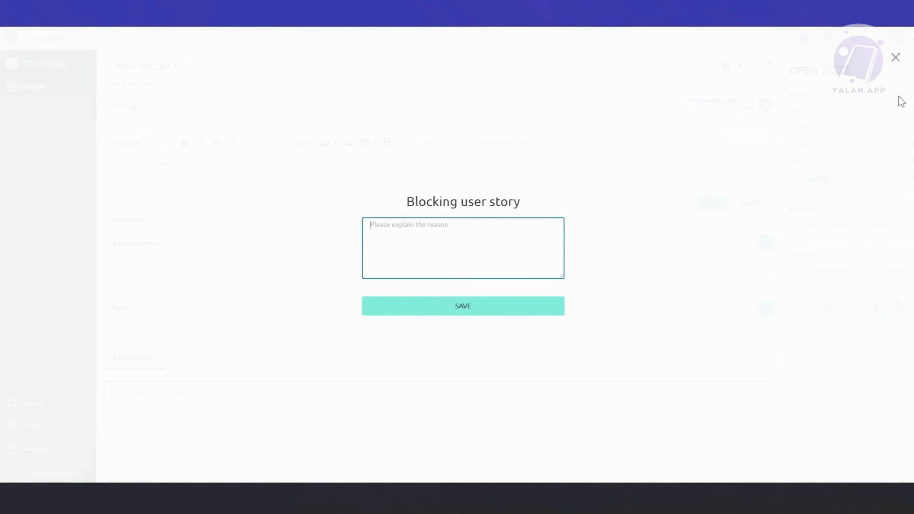
{"action": "left_click", "coordinate": [896, 58]}
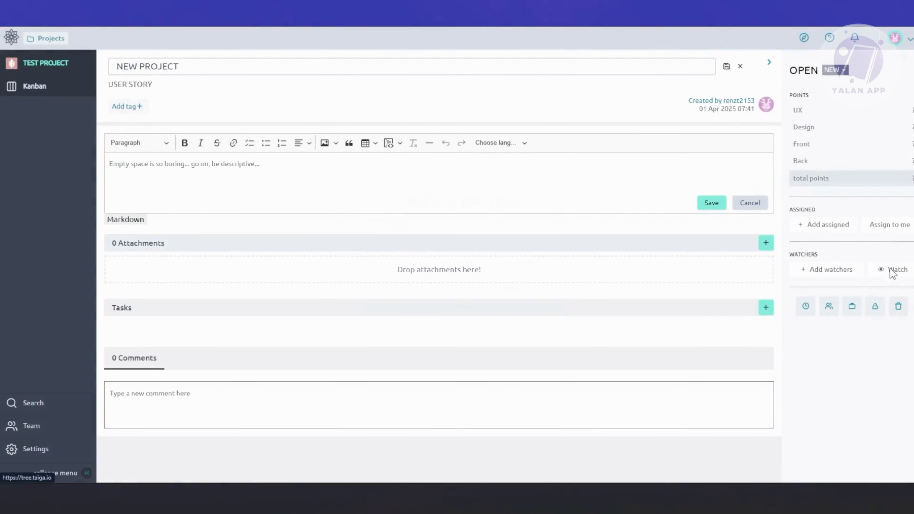
{"action": "left_click", "coordinate": [852, 309]}
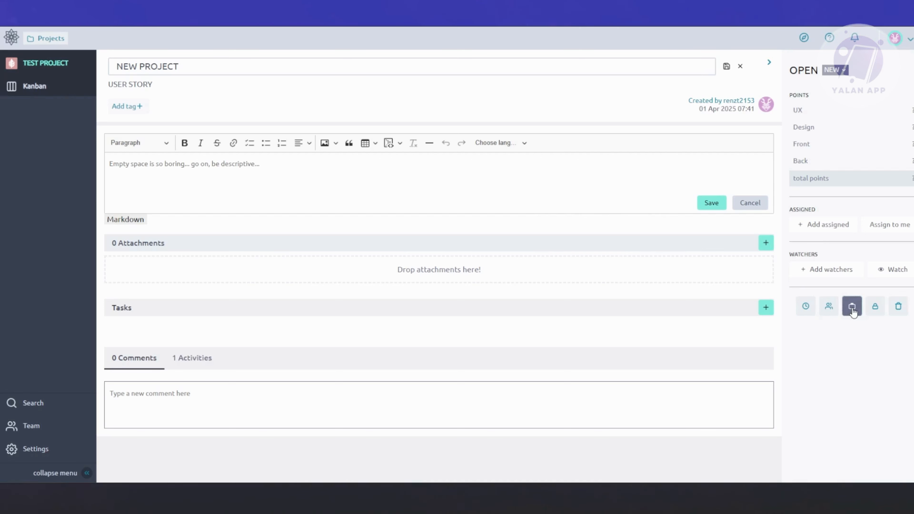
{"action": "left_click", "coordinate": [829, 306]}
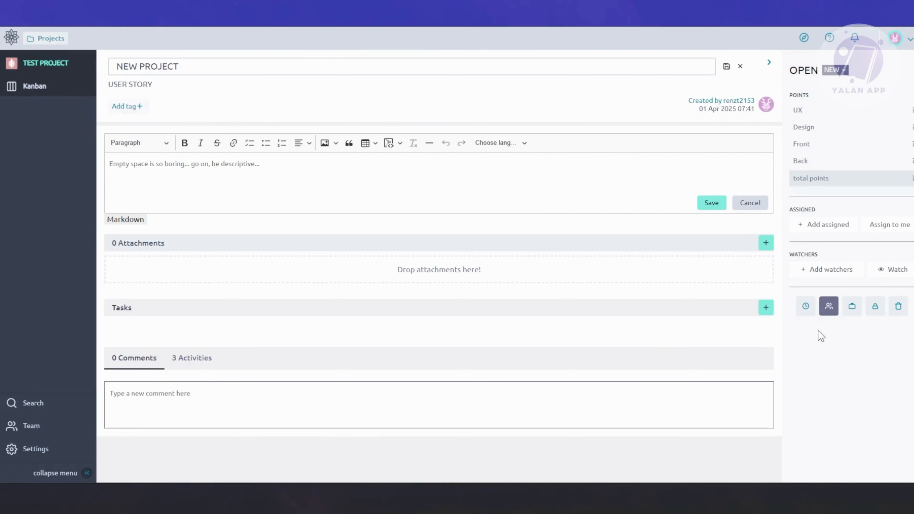
{"action": "left_click", "coordinate": [828, 308]}
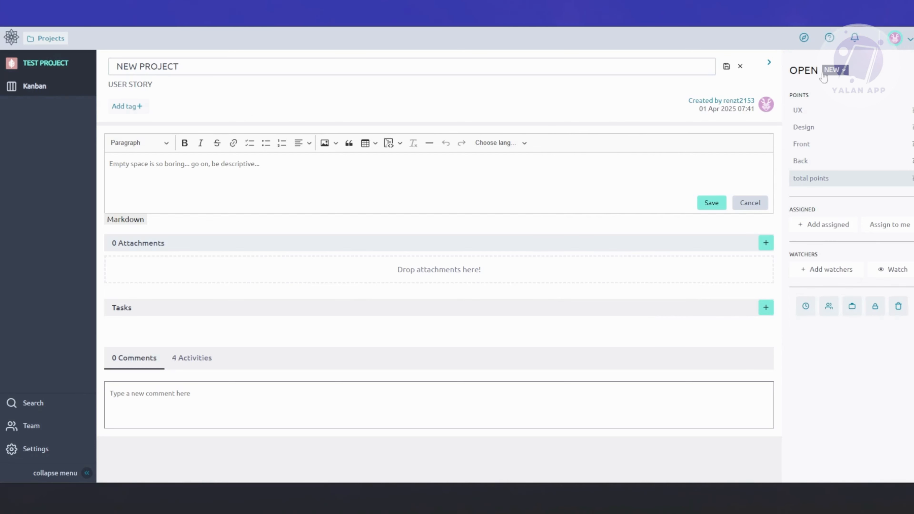
Step: Return to the Kanban board and move the RESEARCH story from New to Ready
{"action": "left_click", "coordinate": [32, 87]}
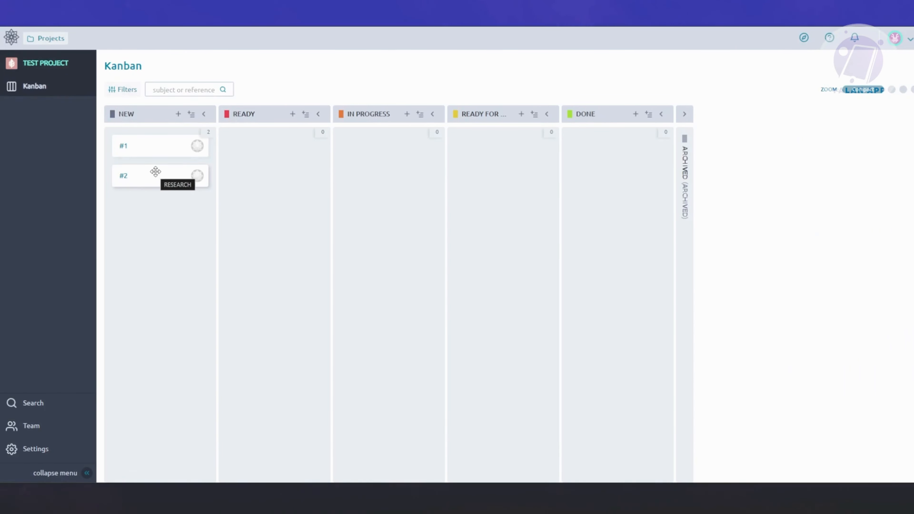
{"action": "left_click_drag", "start_coordinate": [148, 175], "coordinate": [272, 157]}
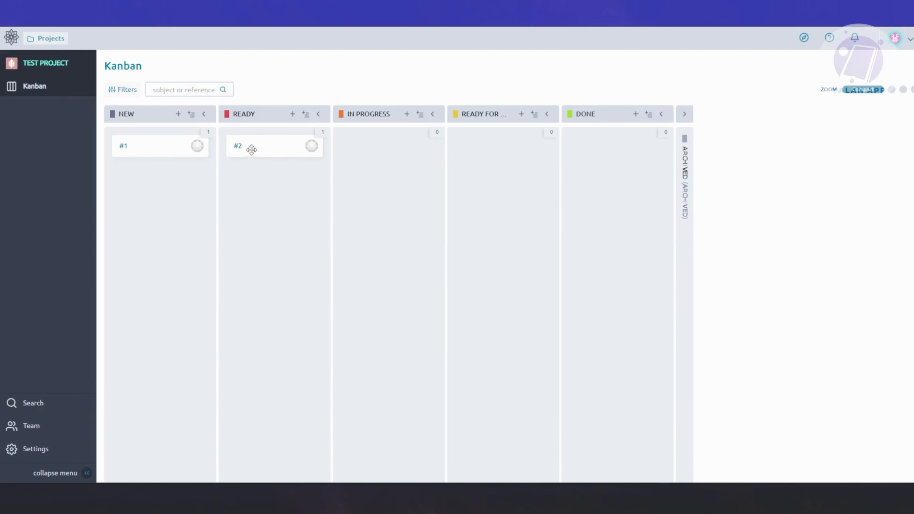
Step: Open the RESEARCH user story, look through its available status options, and return to the Kanban board
{"action": "left_click", "coordinate": [237, 148]}
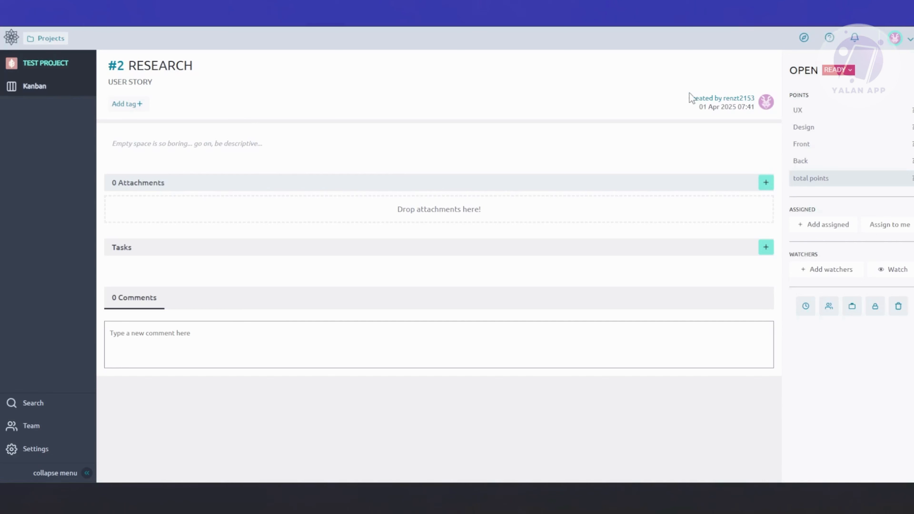
{"action": "left_click", "coordinate": [854, 71]}
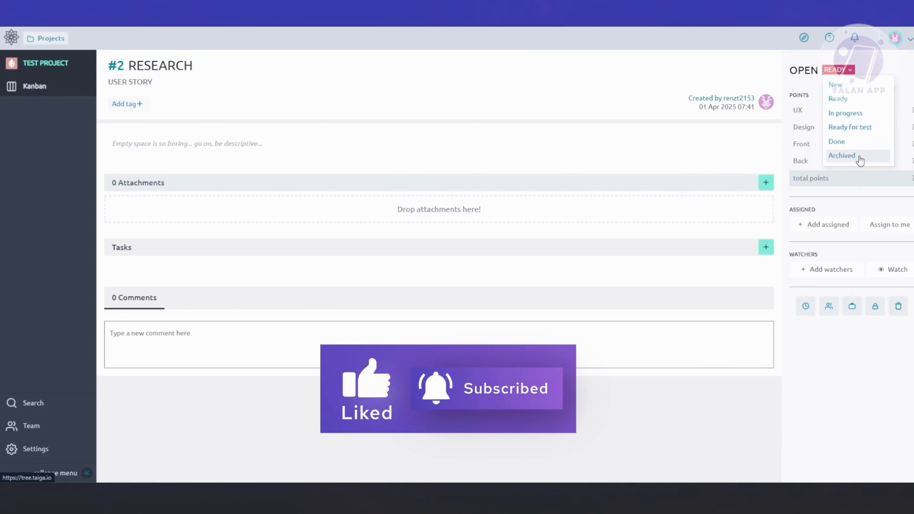
{"action": "left_click", "coordinate": [42, 93]}
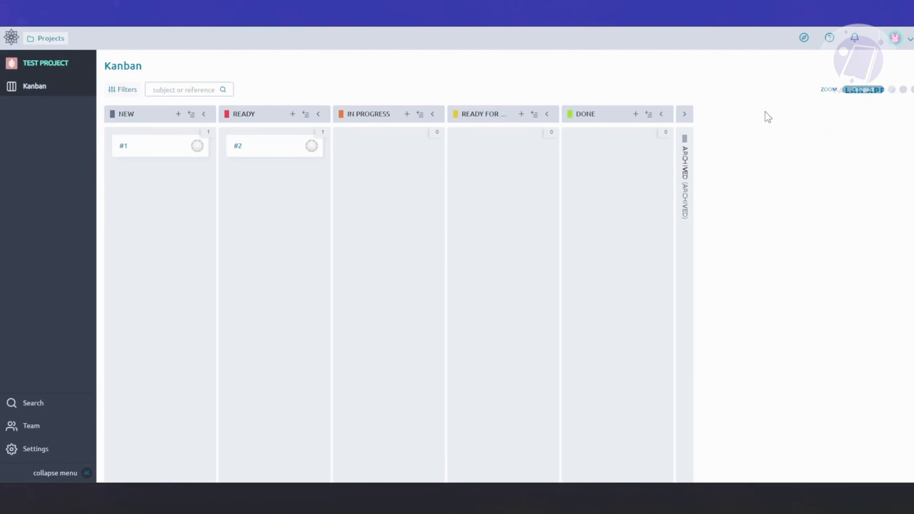
Step: Filter the Kanban board's stories by assignee, including both the project member and Unassigned
{"action": "left_click", "coordinate": [122, 89]}
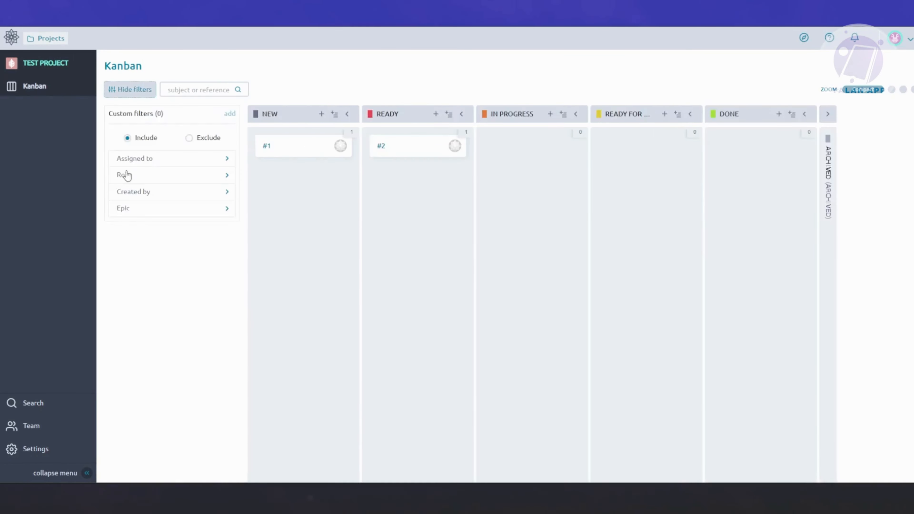
{"action": "left_click", "coordinate": [151, 163]}
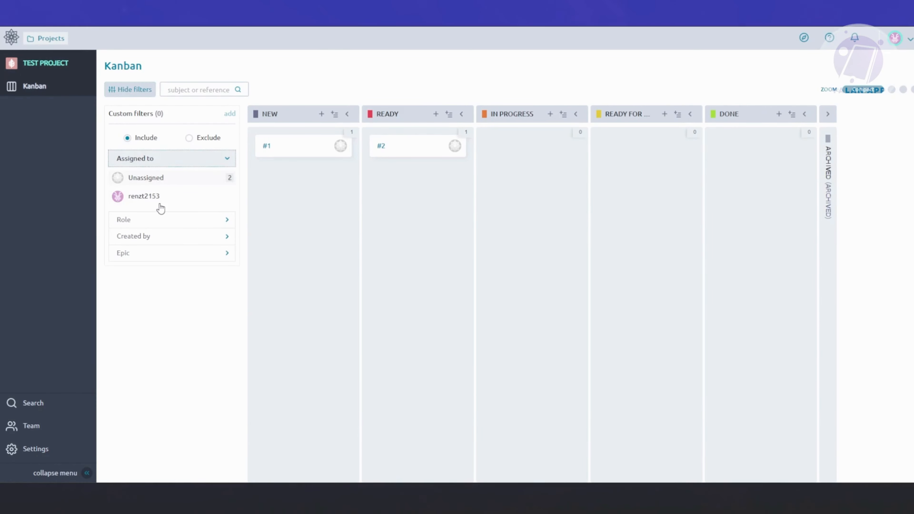
{"action": "left_click", "coordinate": [144, 197]}
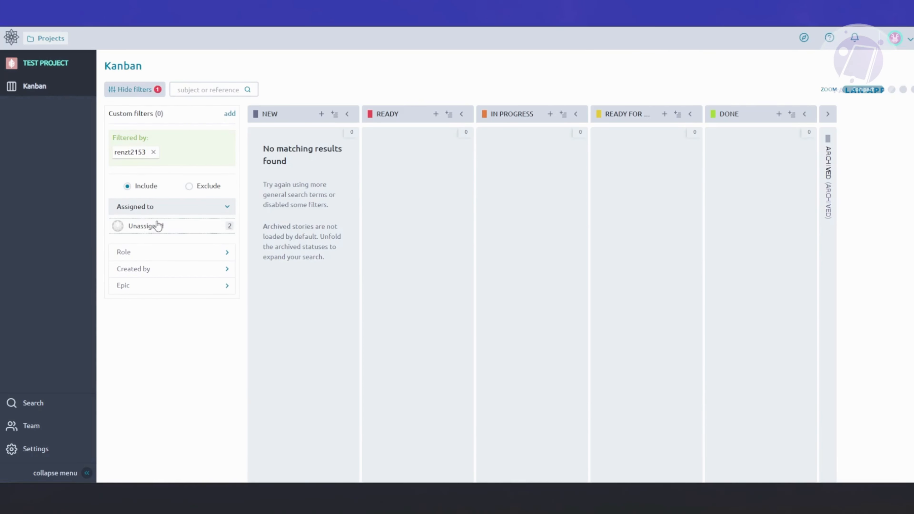
{"action": "left_click", "coordinate": [157, 225]}
{"action": "left_click", "coordinate": [164, 207]}
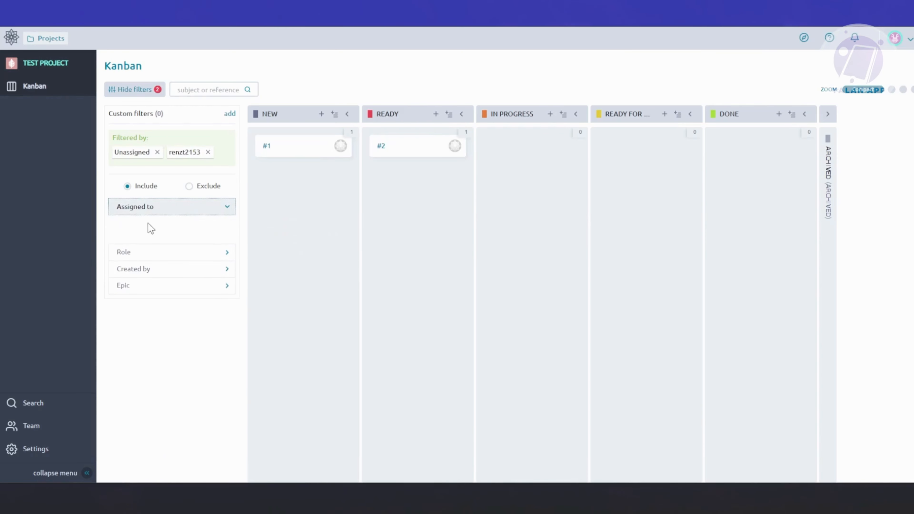
{"action": "left_click", "coordinate": [164, 207]}
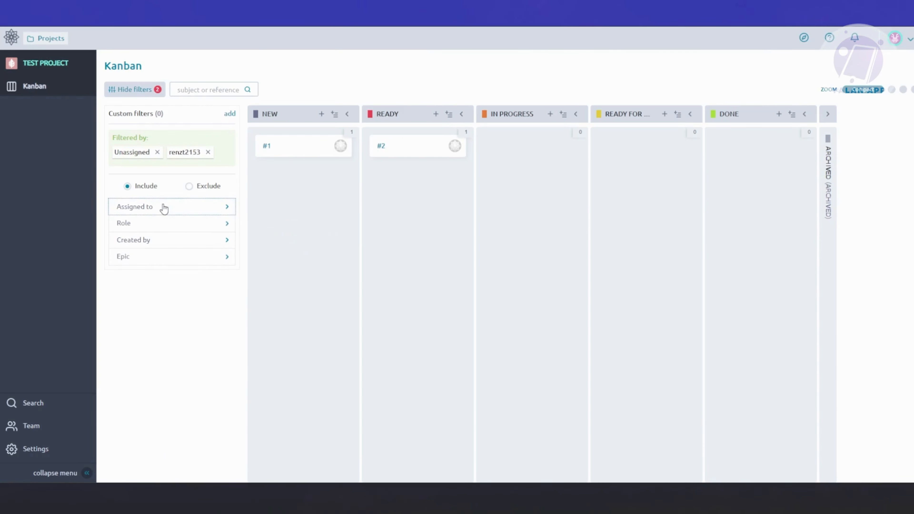
Step: Remove the Unassigned and member filters from the Kanban board and hide the filter options
{"action": "left_click", "coordinate": [157, 152]}
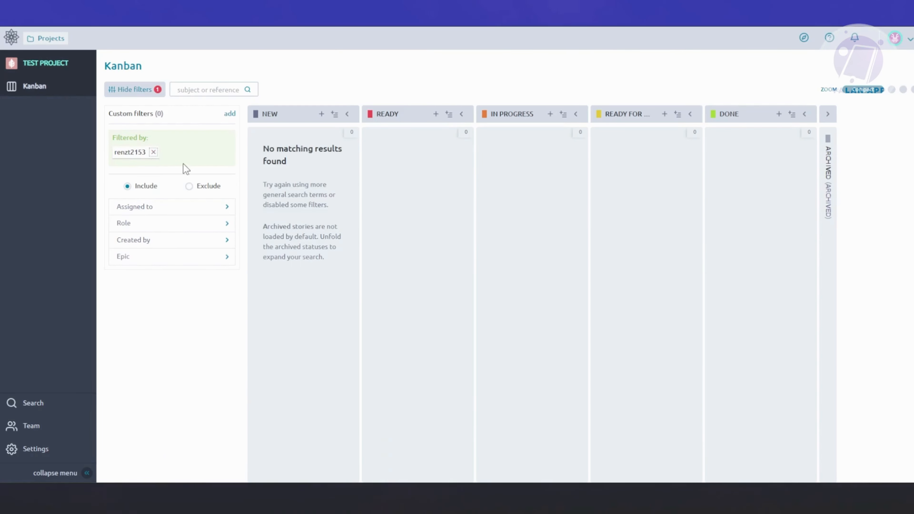
{"action": "left_click", "coordinate": [154, 152]}
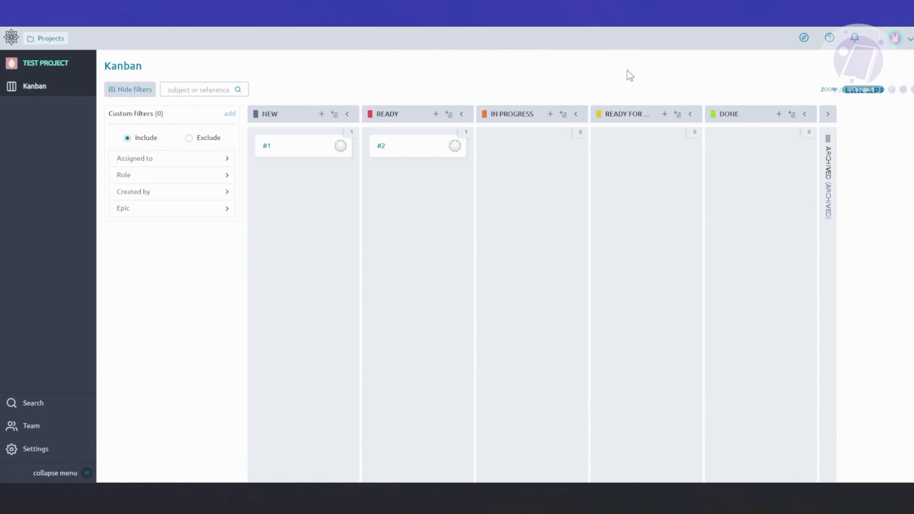
{"action": "left_click", "coordinate": [148, 89]}
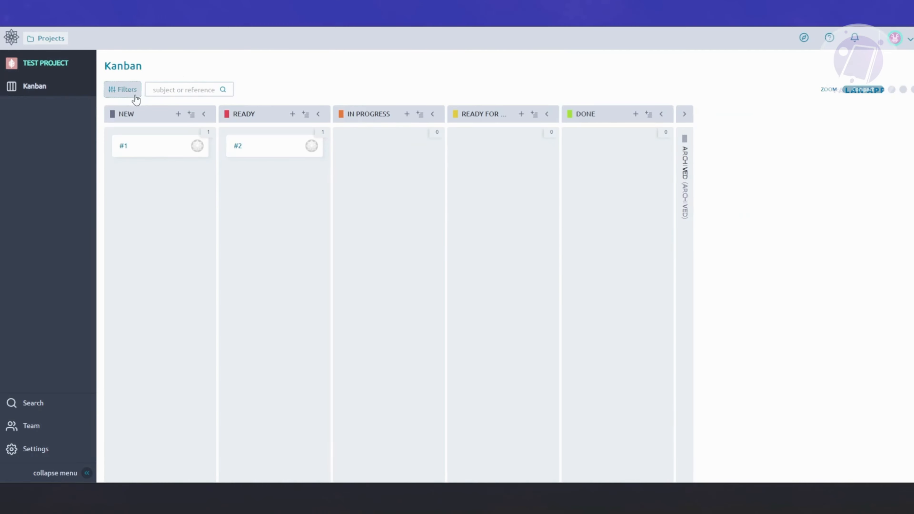
Step: Open and dismiss the project search, and view the project's team page with its member name search
{"action": "left_click", "coordinate": [34, 404]}
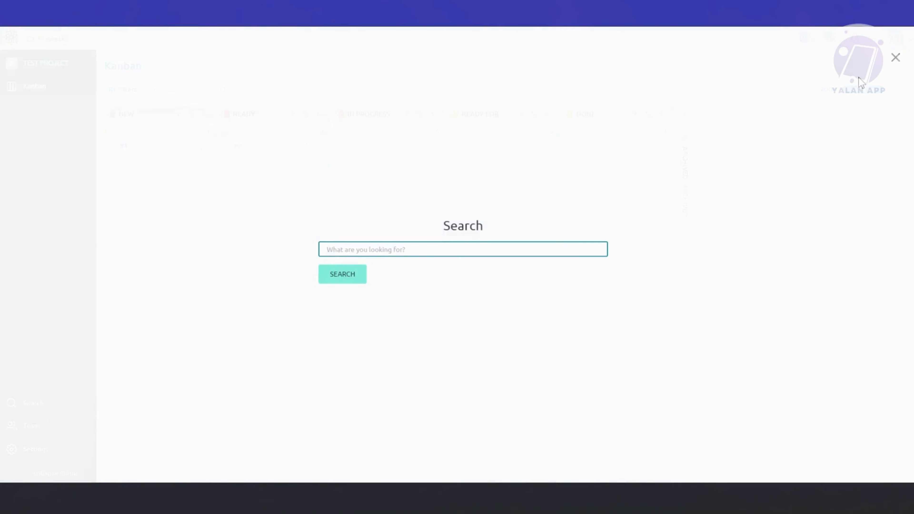
{"action": "left_click", "coordinate": [888, 60]}
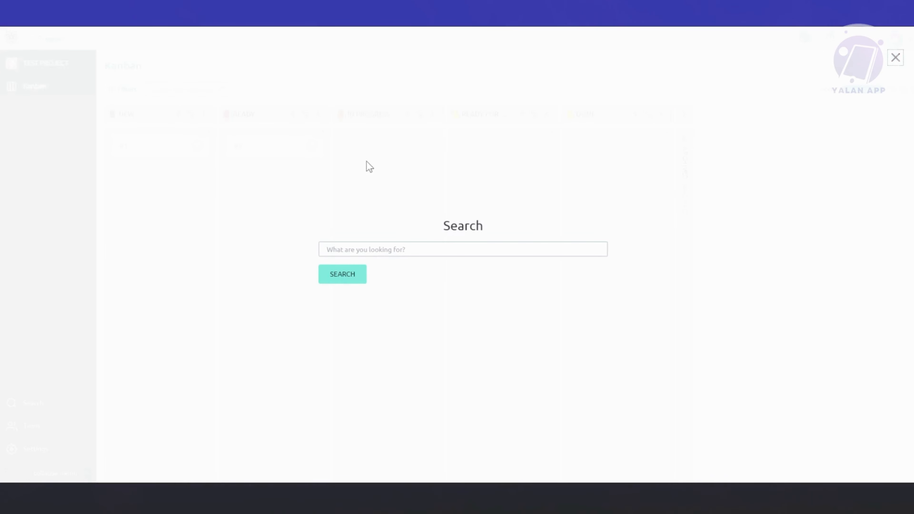
{"action": "left_click", "coordinate": [894, 58]}
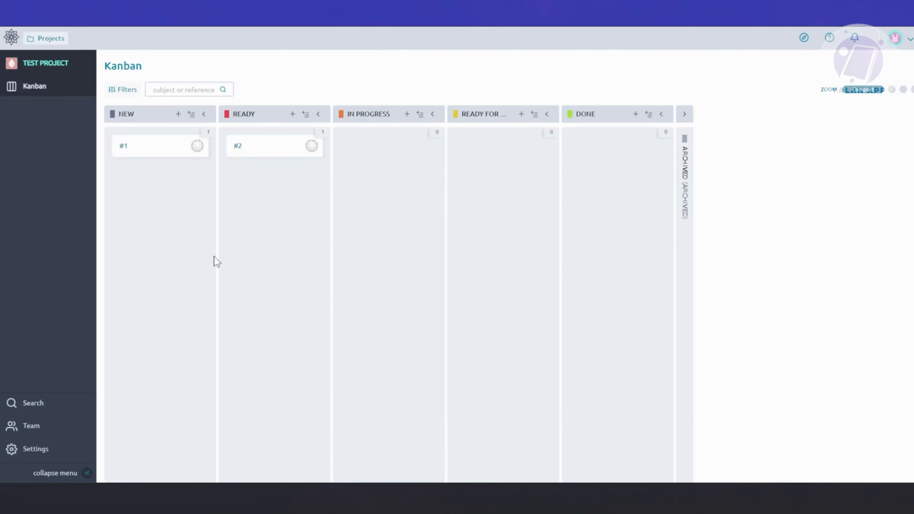
{"action": "left_click", "coordinate": [31, 426]}
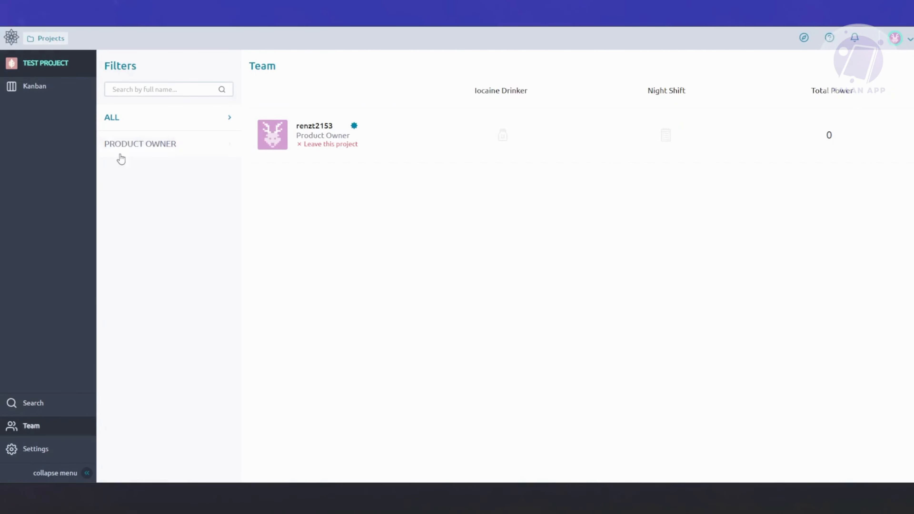
{"action": "left_click", "coordinate": [162, 90]}
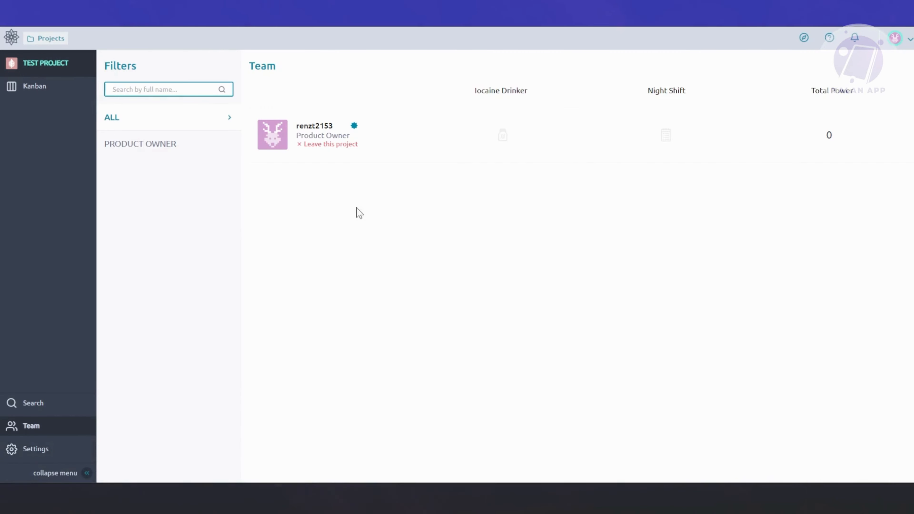
Step: Look through the project settings for details, modules, export, reports and presets, and return to the Kanban board
{"action": "left_click", "coordinate": [29, 451]}
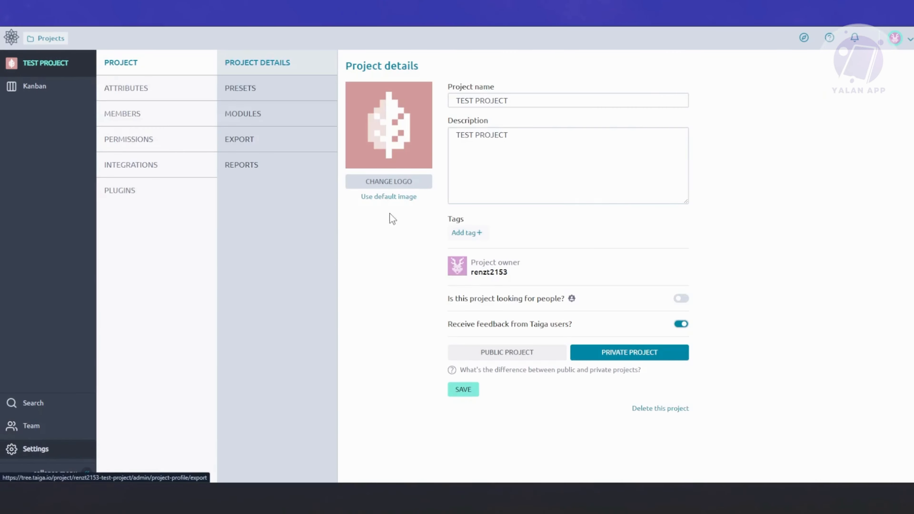
{"action": "left_click", "coordinate": [259, 114]}
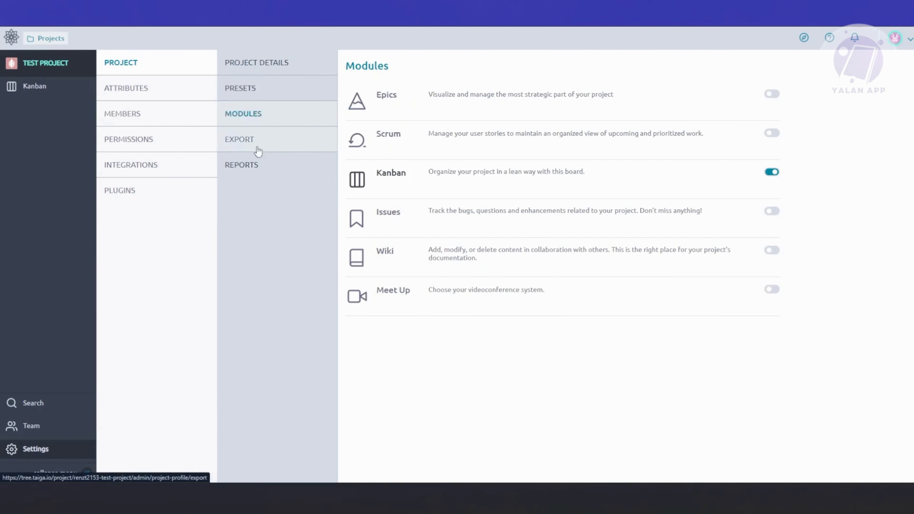
{"action": "left_click", "coordinate": [276, 149]}
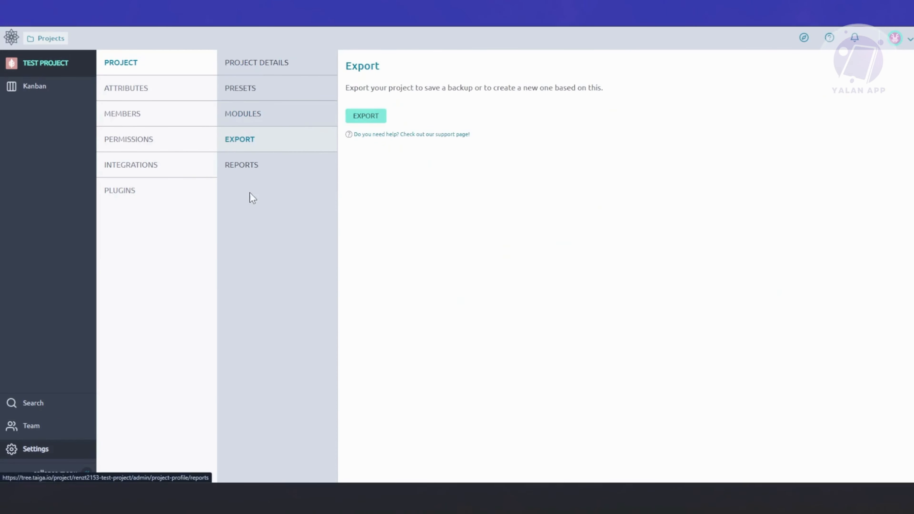
{"action": "left_click", "coordinate": [261, 170]}
{"action": "left_click", "coordinate": [275, 86]}
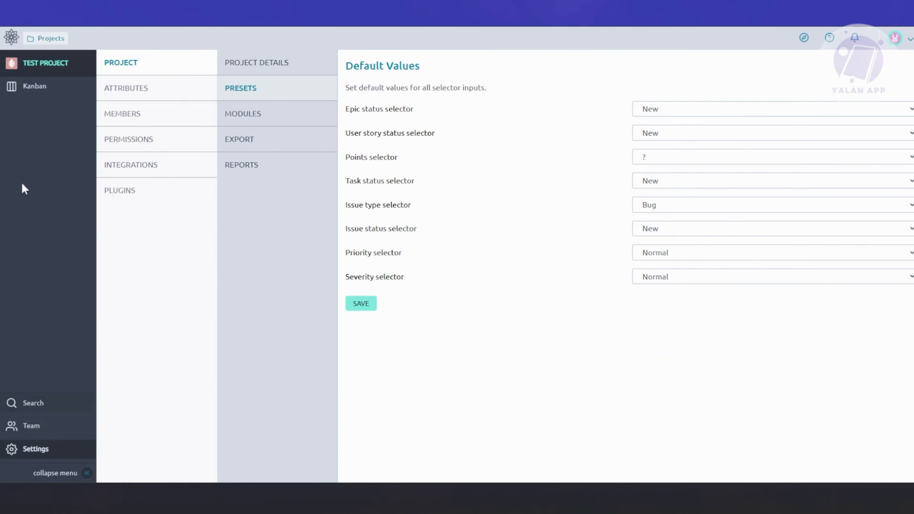
{"action": "left_click", "coordinate": [40, 88]}
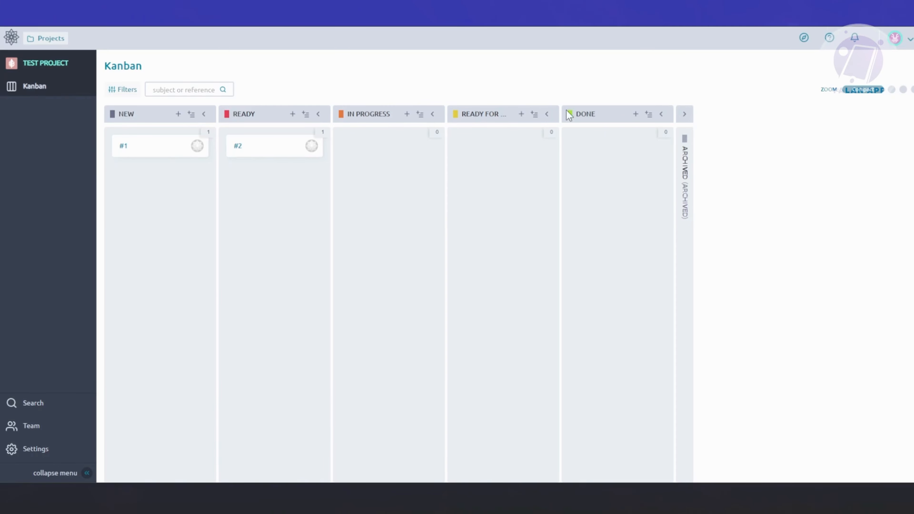
Step: Examine the epic, user story, task and issue statuses in the project's attribute settings
{"action": "left_click", "coordinate": [42, 448]}
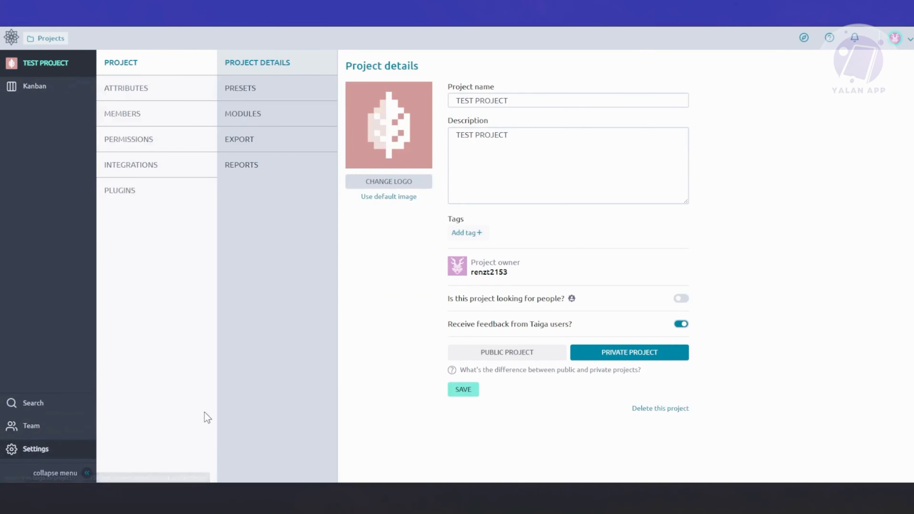
{"action": "left_click", "coordinate": [130, 91]}
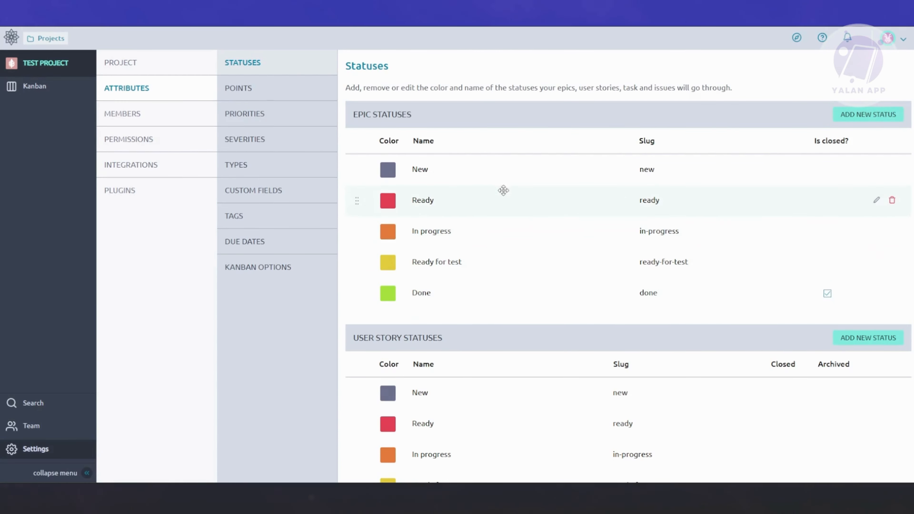
{"action": "scroll", "coordinate": [581, 253], "scroll_direction": "down", "scroll_amount": 5}
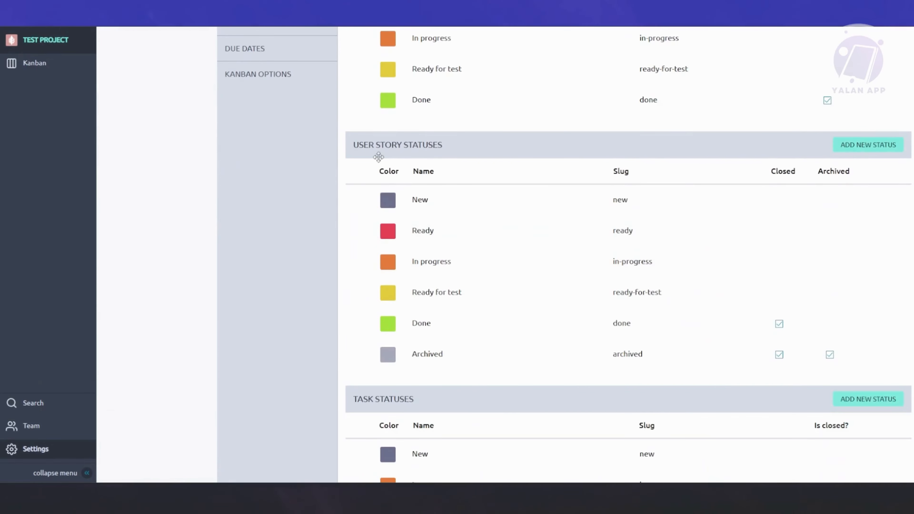
{"action": "scroll", "coordinate": [456, 317], "scroll_direction": "down", "scroll_amount": 4}
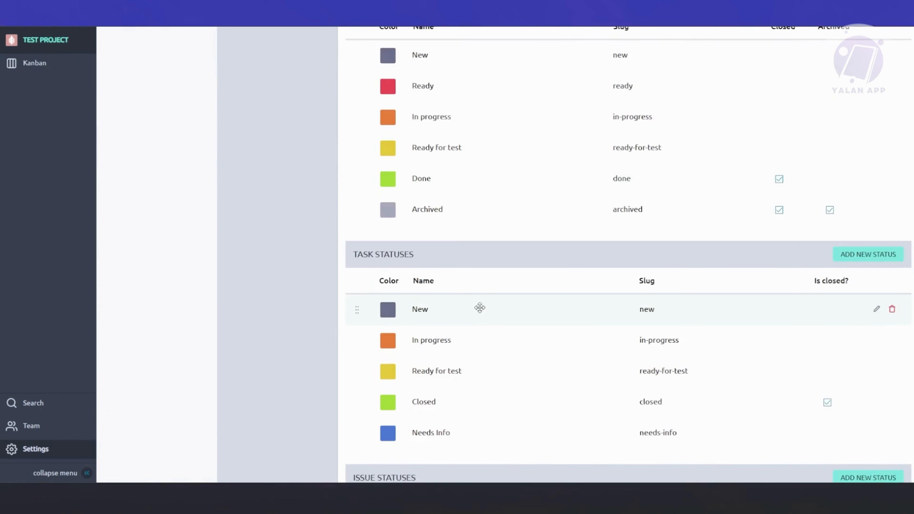
{"action": "scroll", "coordinate": [482, 304], "scroll_direction": "up", "scroll_amount": 5}
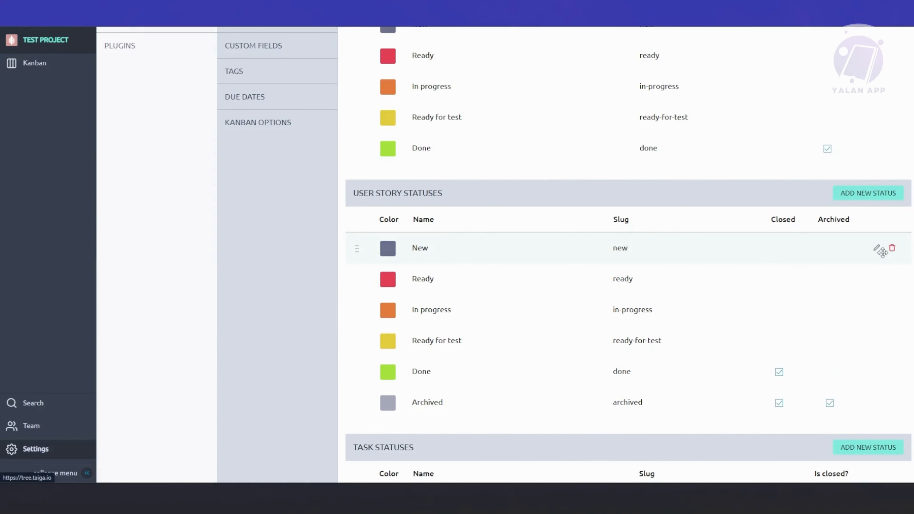
{"action": "scroll", "coordinate": [441, 326], "scroll_direction": "down", "scroll_amount": 5}
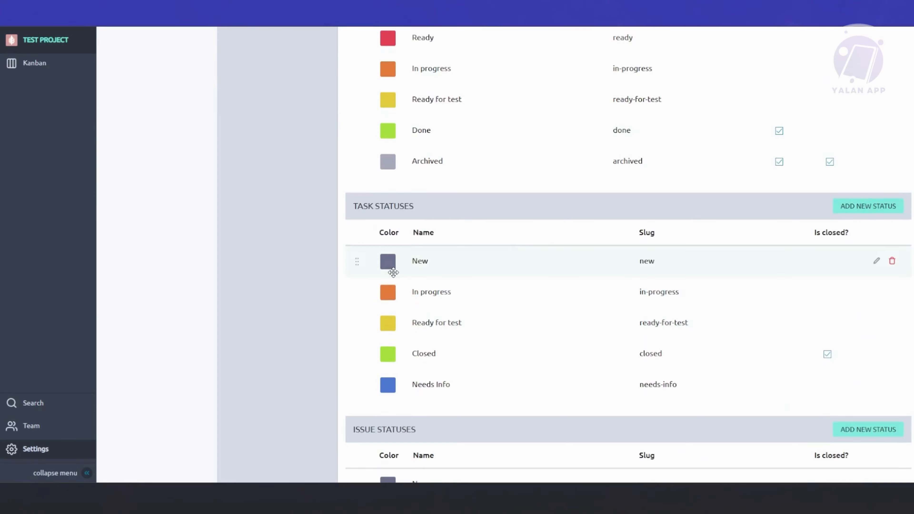
{"action": "scroll", "coordinate": [412, 285], "scroll_direction": "down", "scroll_amount": 2}
{"action": "scroll", "coordinate": [412, 284], "scroll_direction": "down", "scroll_amount": 4}
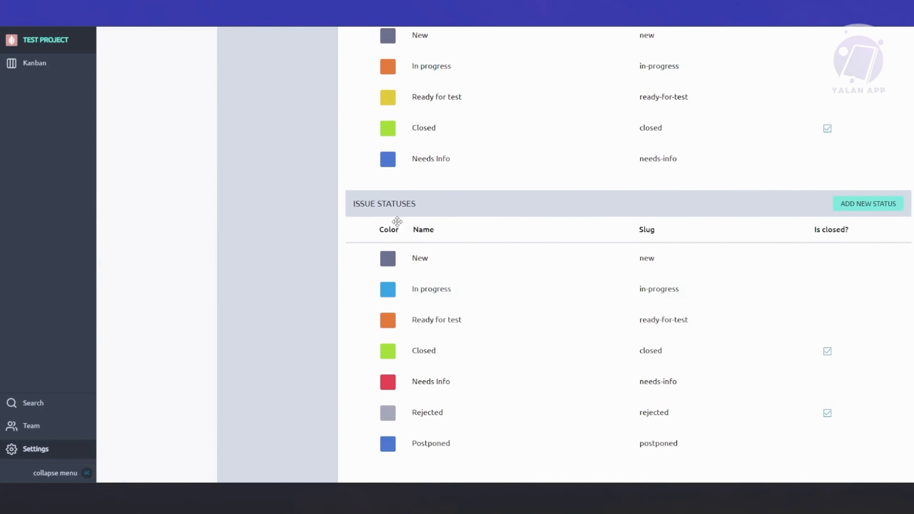
{"action": "scroll", "coordinate": [382, 209], "scroll_direction": "up", "scroll_amount": 5}
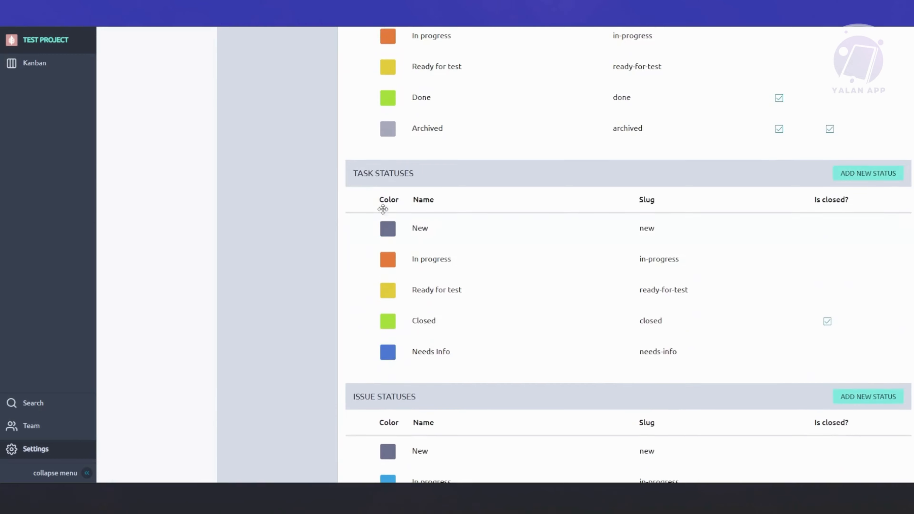
{"action": "scroll", "coordinate": [374, 173], "scroll_direction": "up", "scroll_amount": 10}
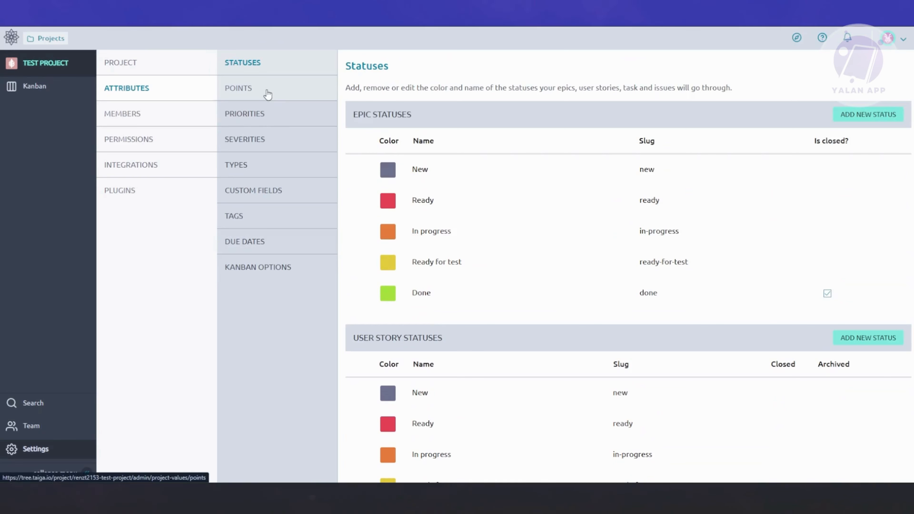
Step: Look through the project's attribute settings for priorities, severities, types and custom fields
{"action": "left_click", "coordinate": [269, 129]}
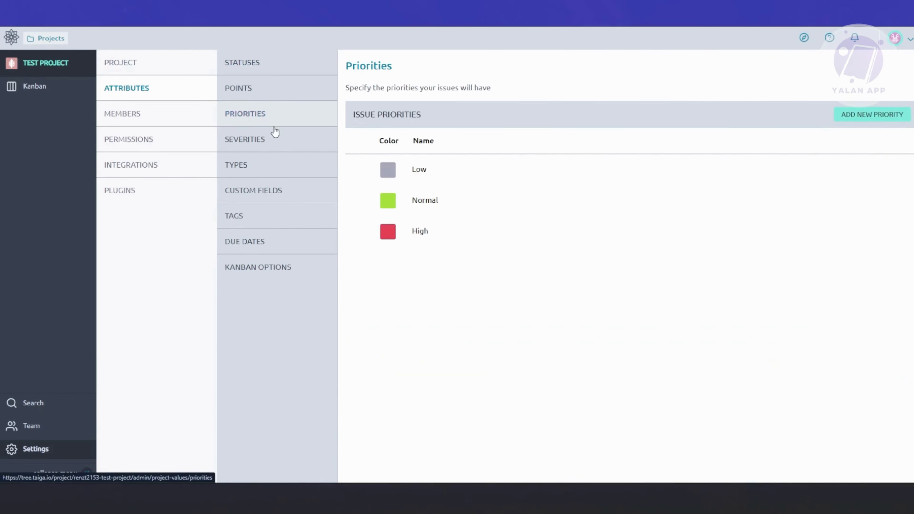
{"action": "left_click", "coordinate": [271, 144]}
{"action": "left_click", "coordinate": [260, 173]}
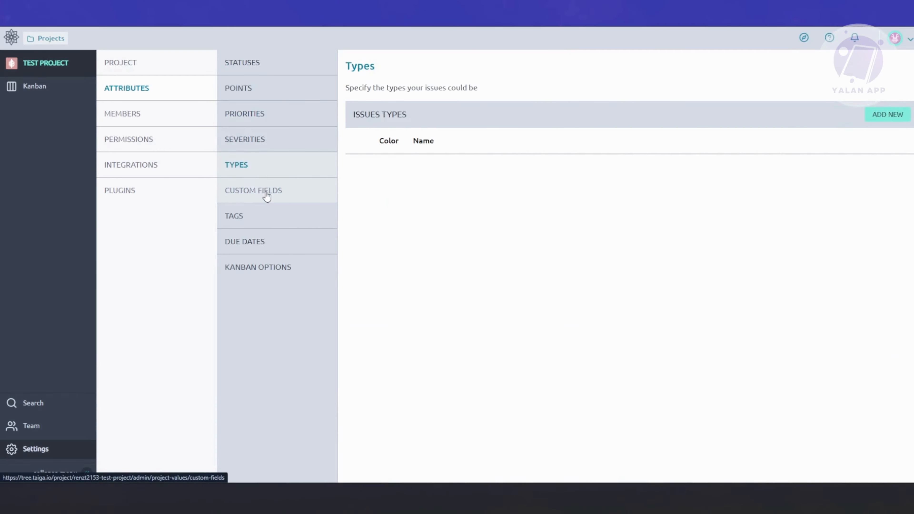
{"action": "left_click", "coordinate": [268, 195]}
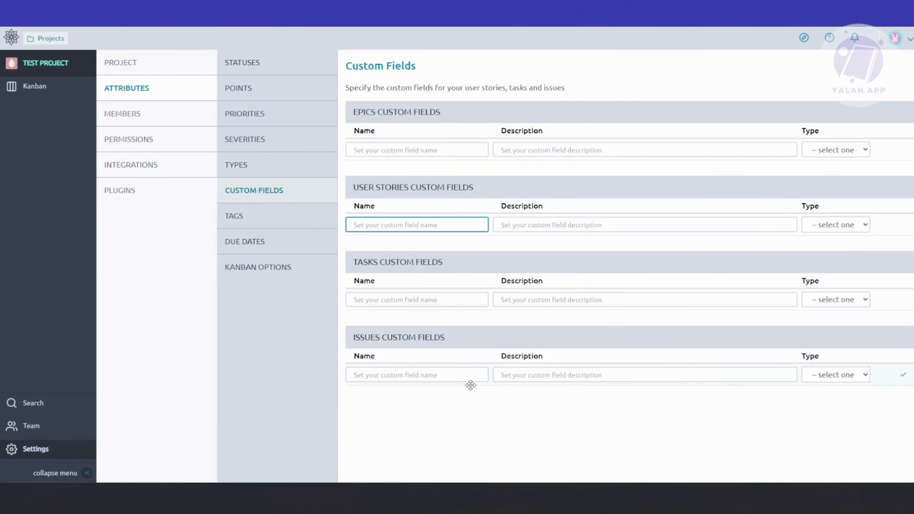